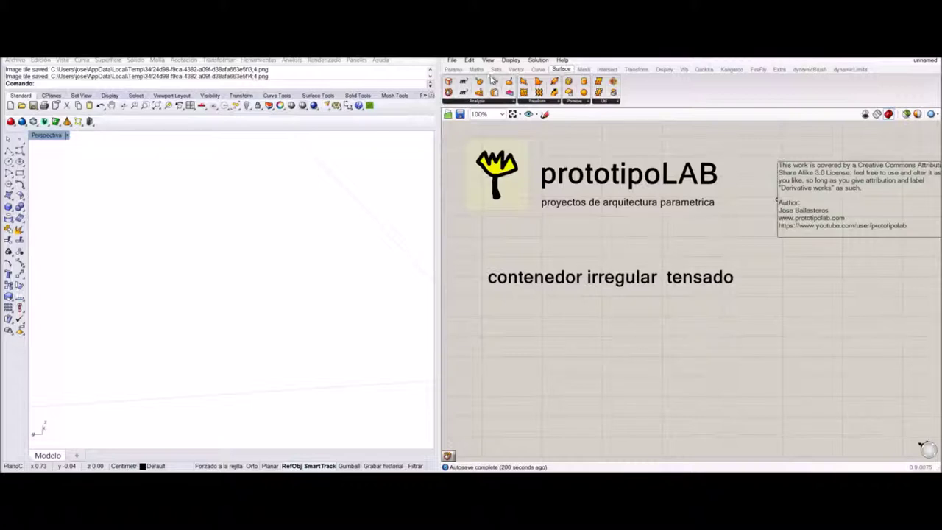
Step: Place an MD Slider on the canvas just below the "contenedor irregular tensado" title
click(456, 69)
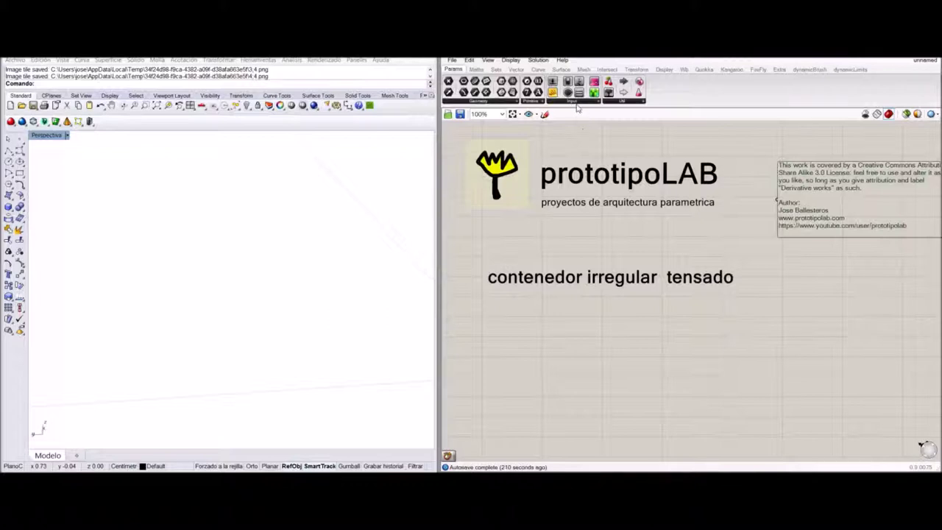
click(576, 102)
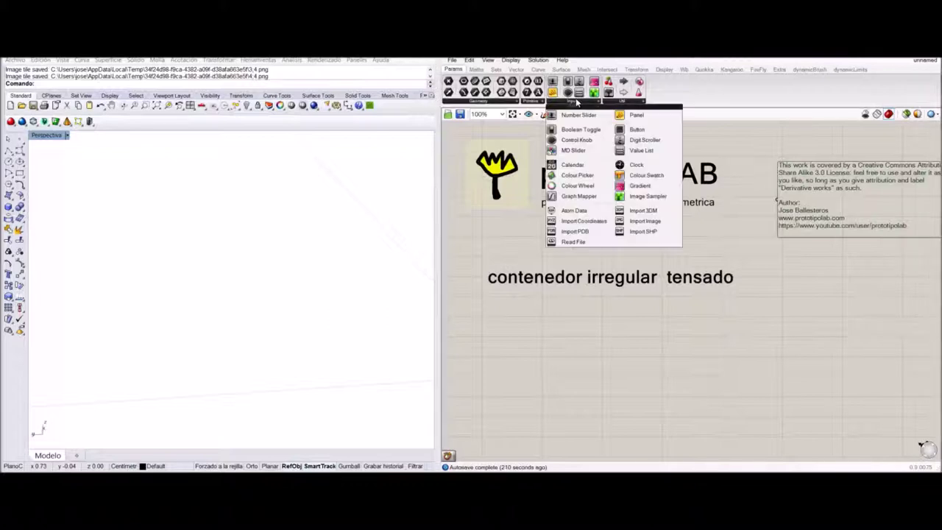
click(581, 150)
click(549, 339)
scroll(640, 346, down, 4)
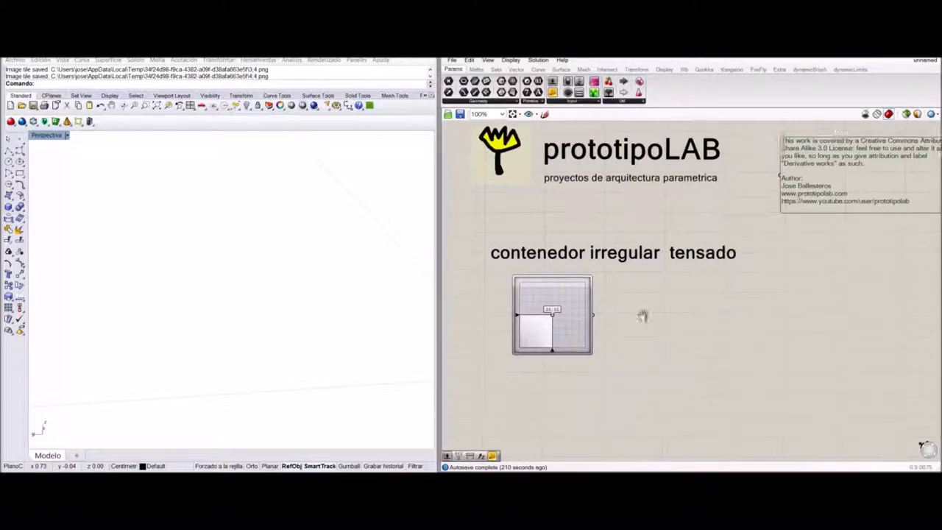
drag(573, 243, 566, 281)
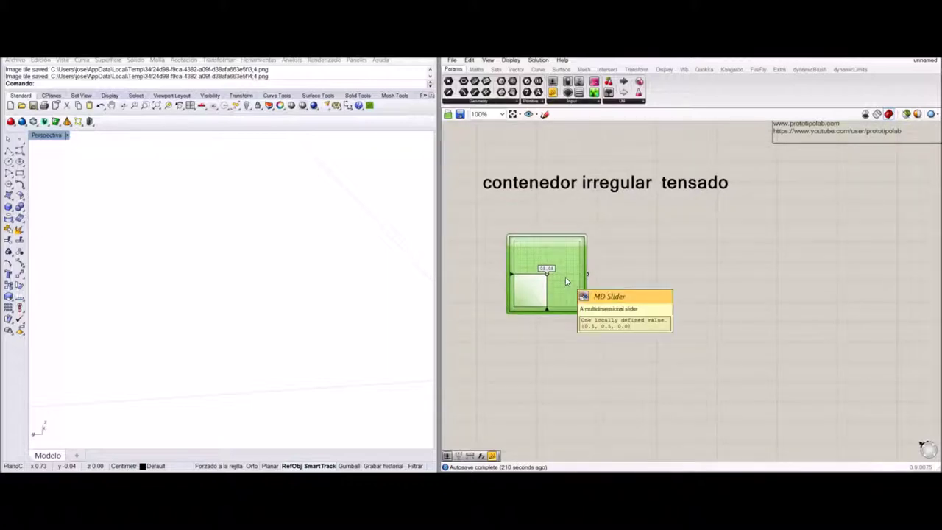
Step: Make three copies of the MD Slider and stack them in a column beneath the original
alt+drag(565, 290, 577, 364)
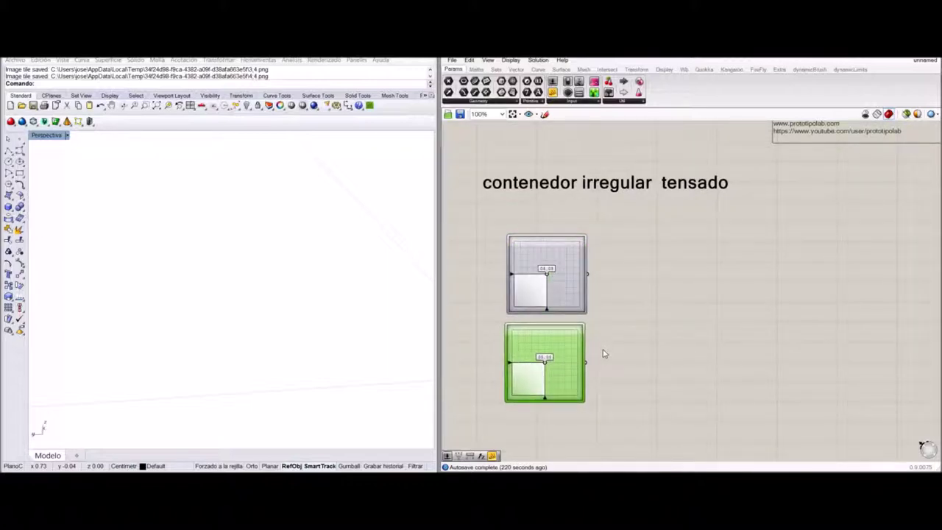
right_drag(605, 357, 626, 259)
alt+drag(549, 287, 551, 369)
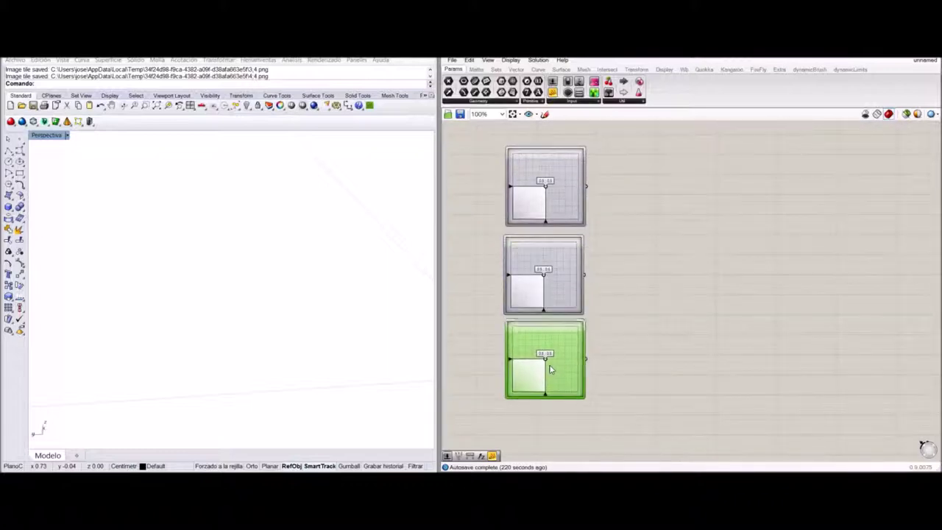
key(ctrl+v)
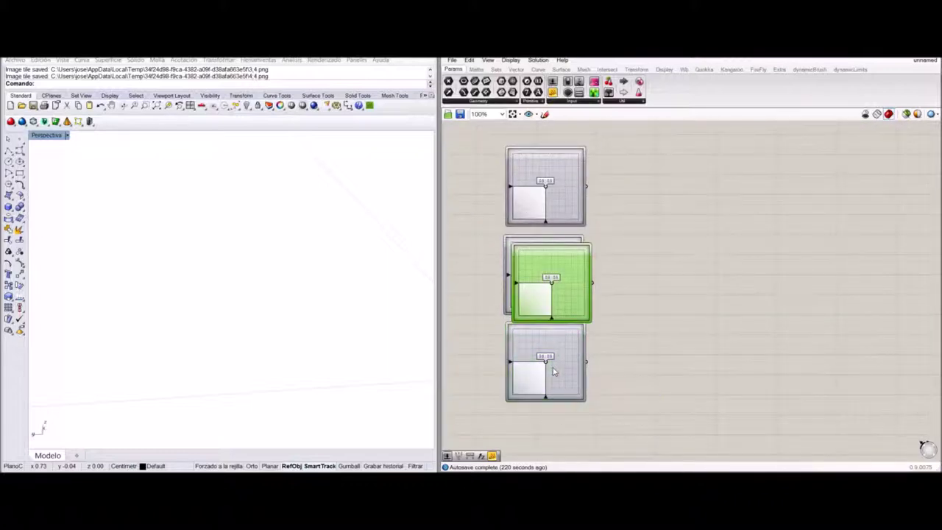
drag(563, 286, 558, 449)
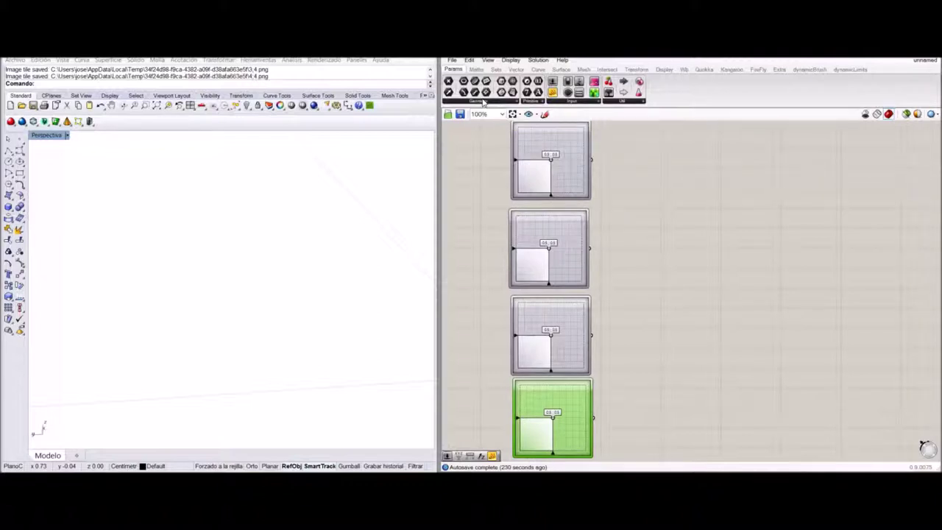
Step: Add a Point parameter beside the sliders and wire all four MD Sliders into it
drag(448, 82, 651, 256)
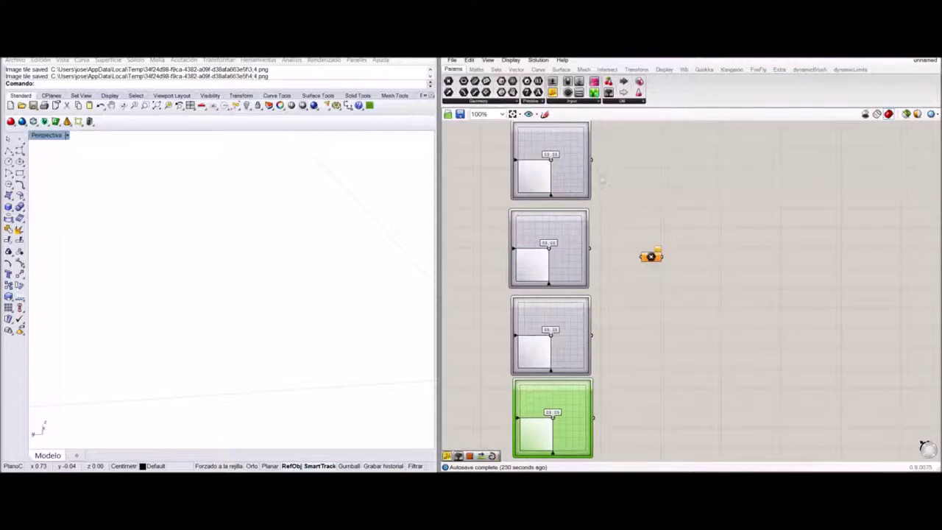
drag(590, 160, 641, 256)
shift+drag(592, 336, 648, 263)
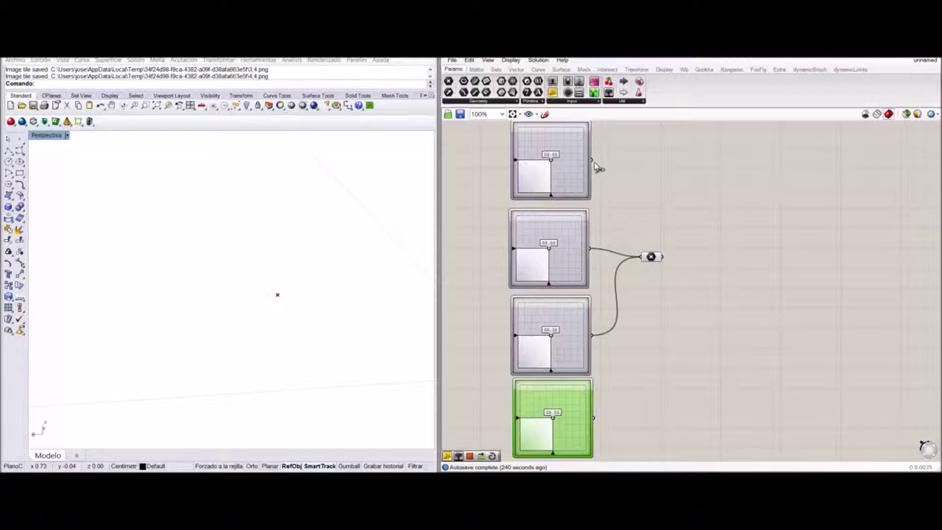
shift+drag(591, 160, 641, 256)
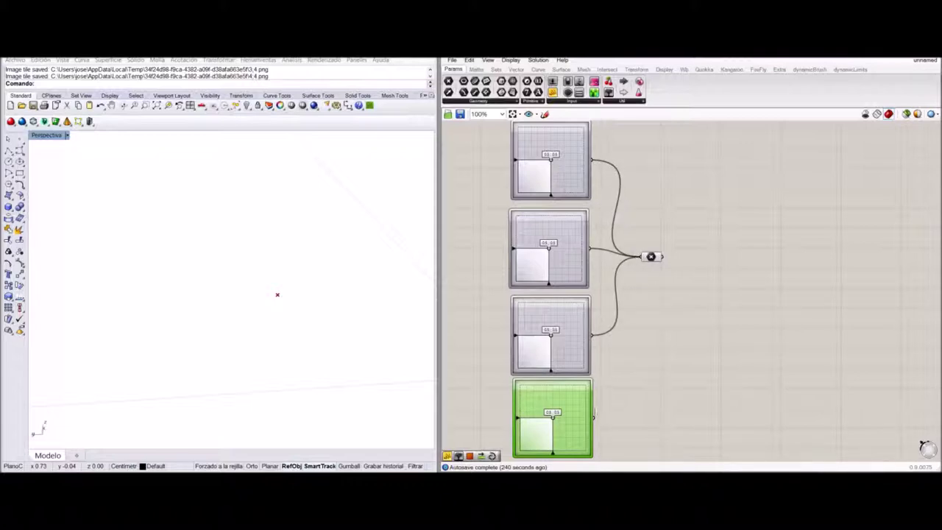
click(650, 333)
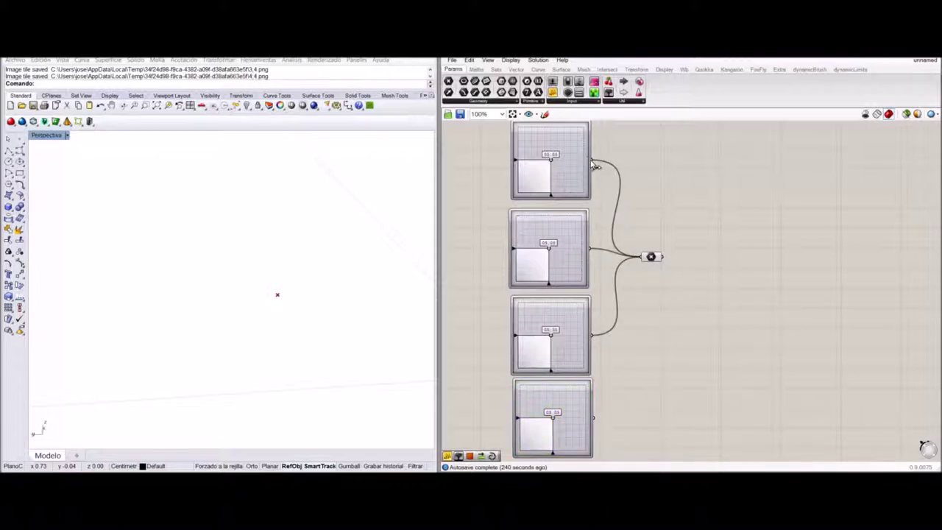
drag(593, 161, 644, 256)
drag(590, 334, 645, 256)
drag(594, 418, 648, 258)
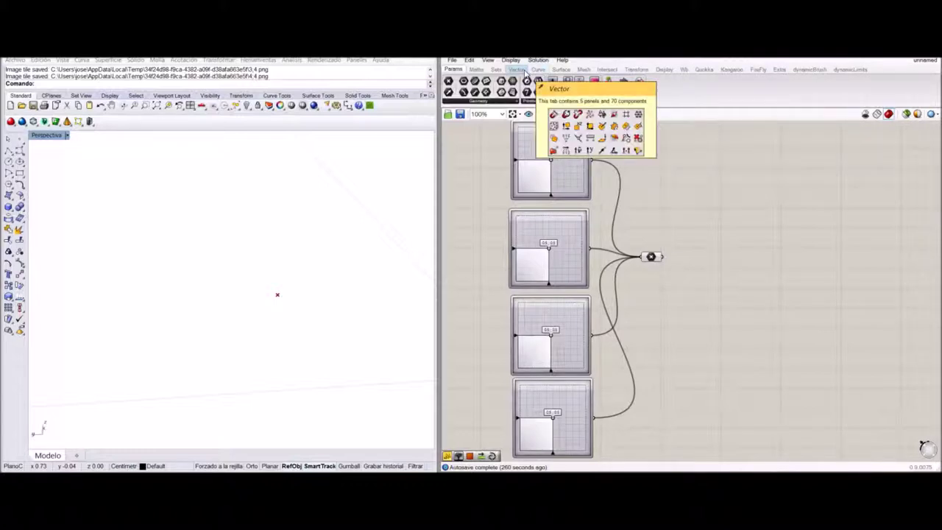
Step: Add a 4Point Surface component and wire the four MD Sliders in order to its A, B, C and D inputs
click(560, 69)
drag(524, 82, 673, 315)
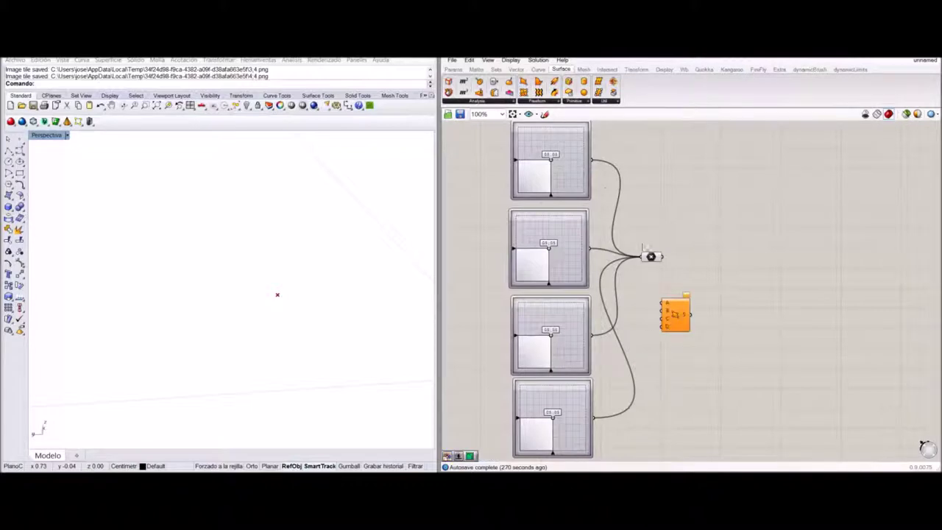
drag(594, 162, 662, 303)
drag(594, 253, 663, 310)
drag(600, 338, 662, 318)
drag(598, 425, 663, 326)
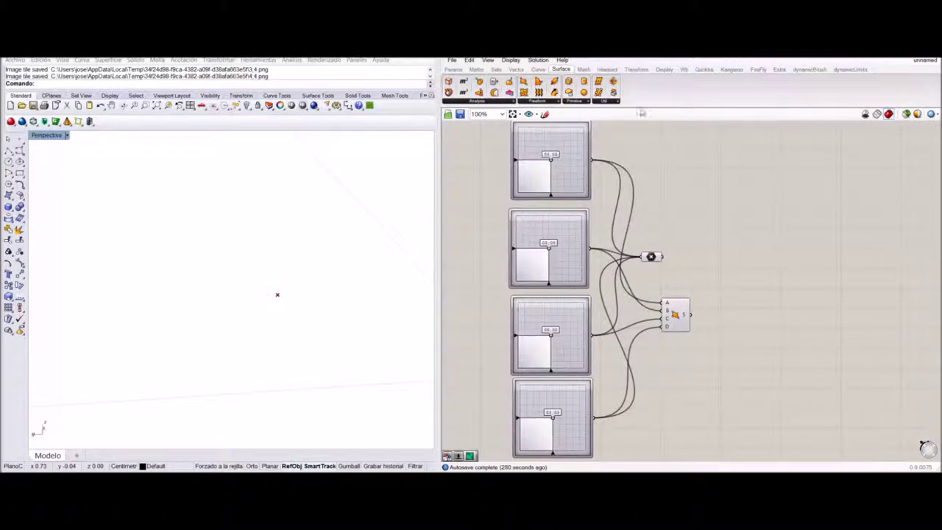
Step: Spread the four MD Slider handles toward upper-left, lower-left, lower-right and upper-right to open the surface into a quadrilateral
drag(551, 159, 526, 141)
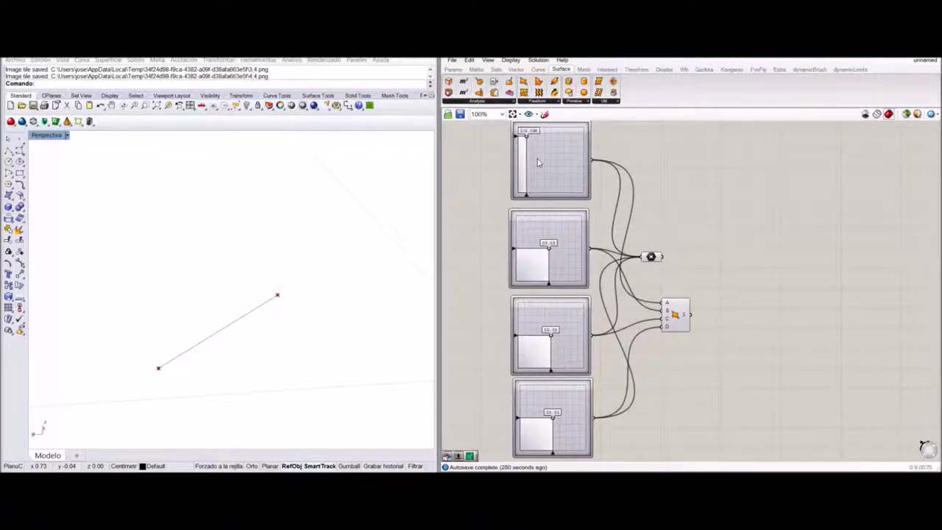
drag(548, 251, 522, 275)
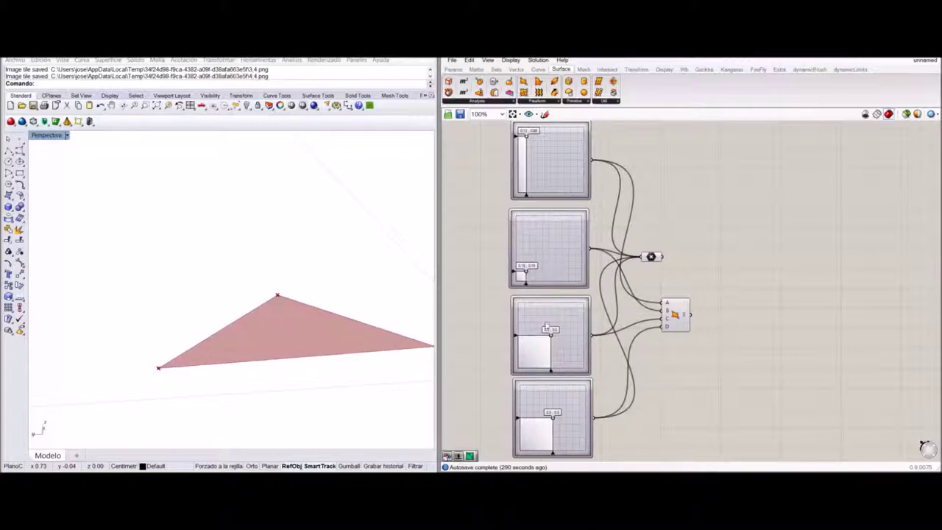
drag(550, 331, 577, 361)
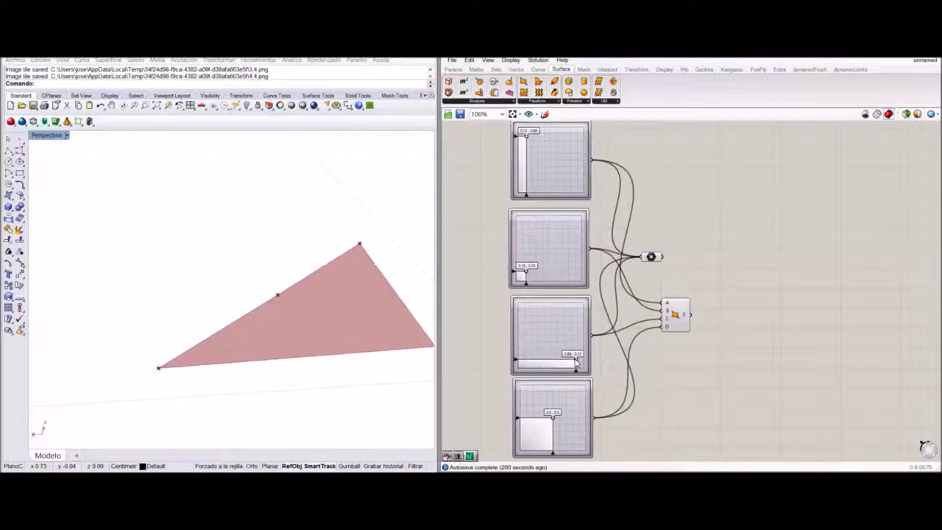
drag(552, 418, 575, 397)
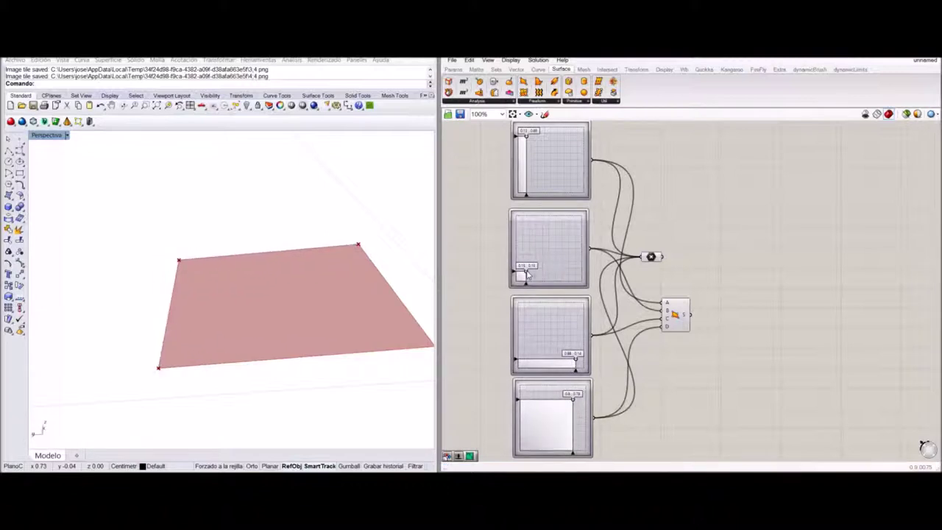
Step: Readjust the handles of the first three MD Sliders to make the quadrilateral surface more irregular
drag(529, 277, 528, 268)
drag(524, 136, 525, 139)
drag(576, 357, 560, 361)
right_drag(414, 336, 350, 348)
Step: Add an Area component beside the 4Point Surface and connect the surface output S to its G input
mouse_move(674, 315)
mouse_down()
mouse_move(660, 315)
mouse_move(668, 315)
mouse_up()
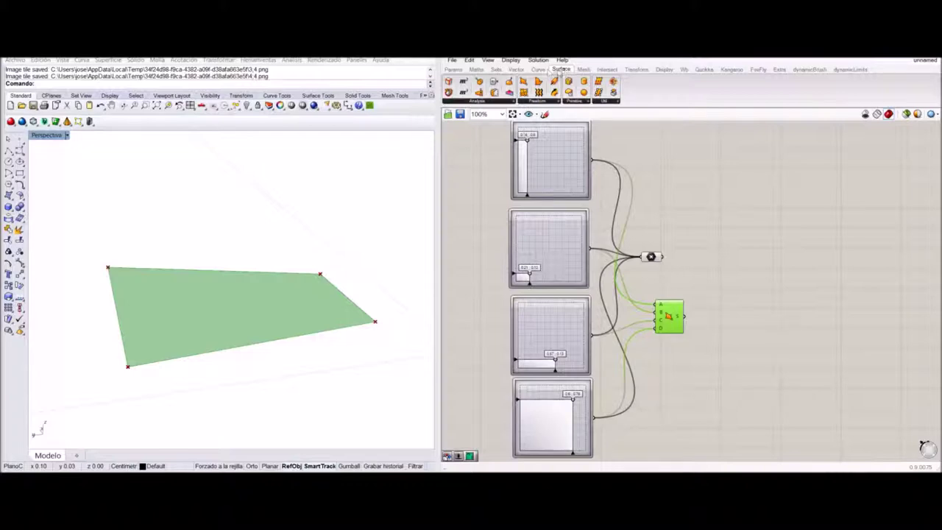
mouse_move(463, 84)
mouse_down()
mouse_move(780, 333)
mouse_move(741, 304)
mouse_move(732, 276)
mouse_move(762, 320)
mouse_up()
mouse_move(684, 317)
mouse_down()
mouse_move(749, 318)
mouse_move(724, 326)
mouse_up()
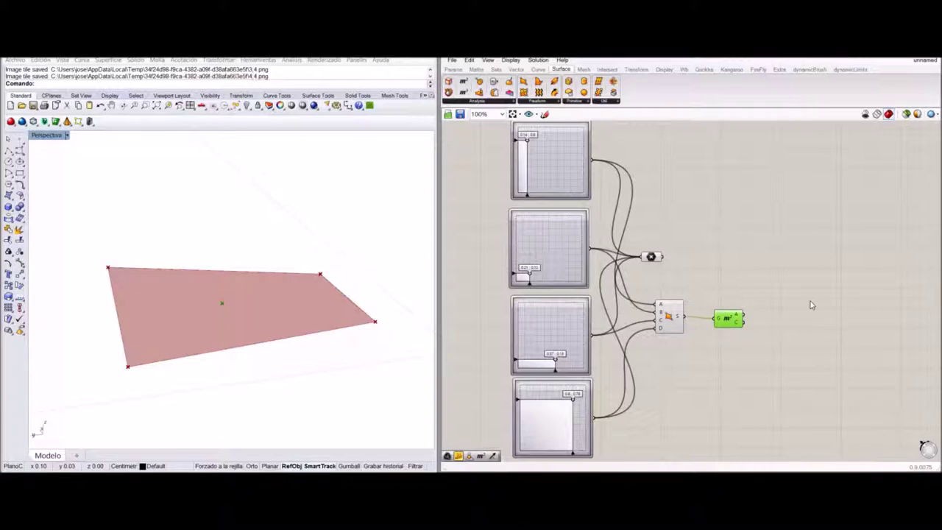
drag(732, 319, 725, 317)
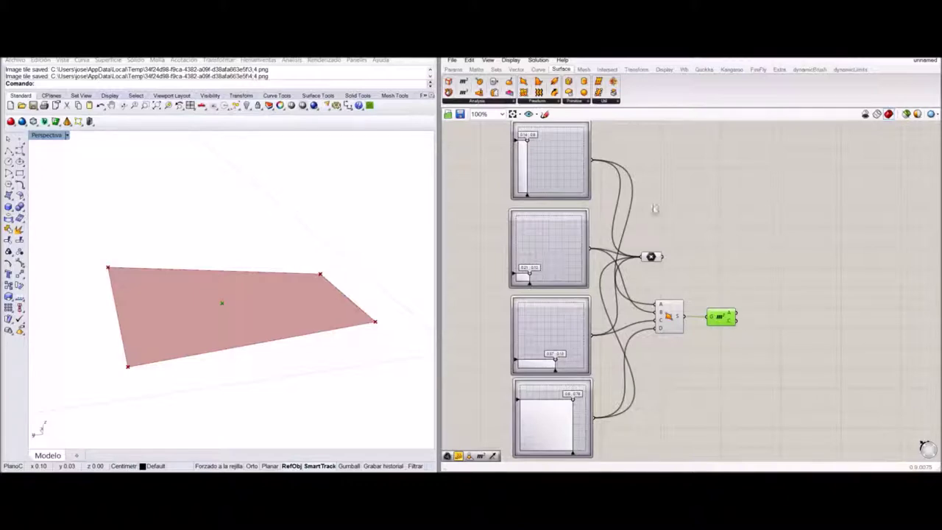
Step: Add a Vector 2Pt component, connecting the Point parameter to A and the Area centroid C to B
click(515, 69)
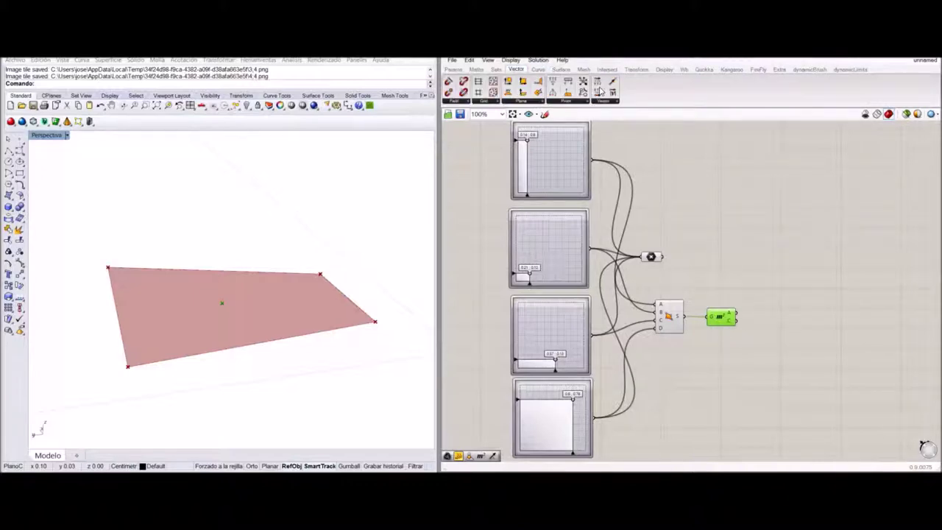
drag(612, 82, 743, 257)
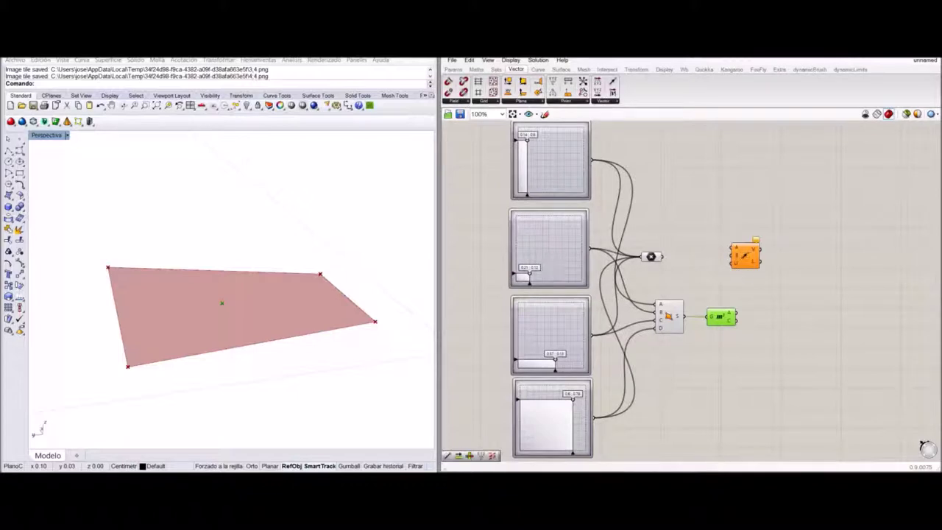
drag(749, 271, 773, 277)
drag(735, 317, 748, 269)
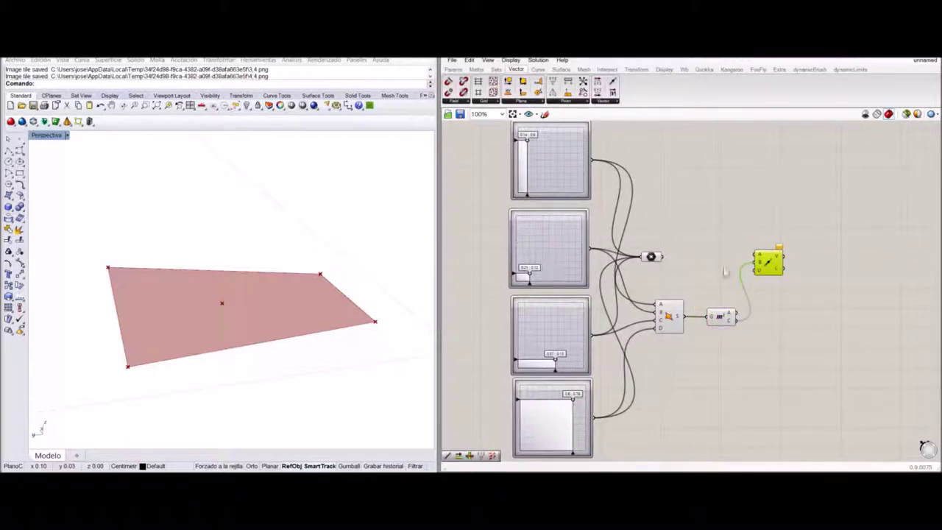
drag(661, 256, 762, 270)
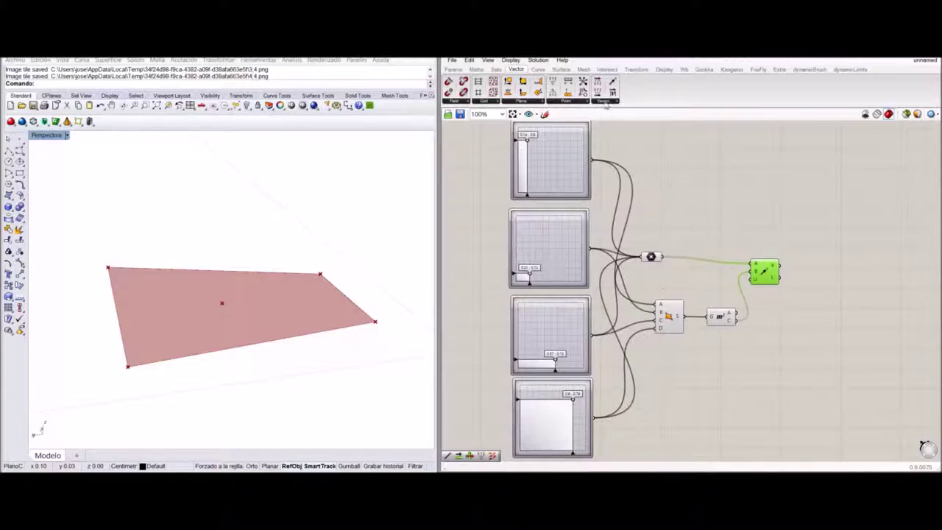
Step: Add a Vector Display component, feeding it the Vector 2Pt output as V and the corner points as anchor A
click(664, 71)
drag(805, 236, 818, 242)
drag(779, 265, 815, 255)
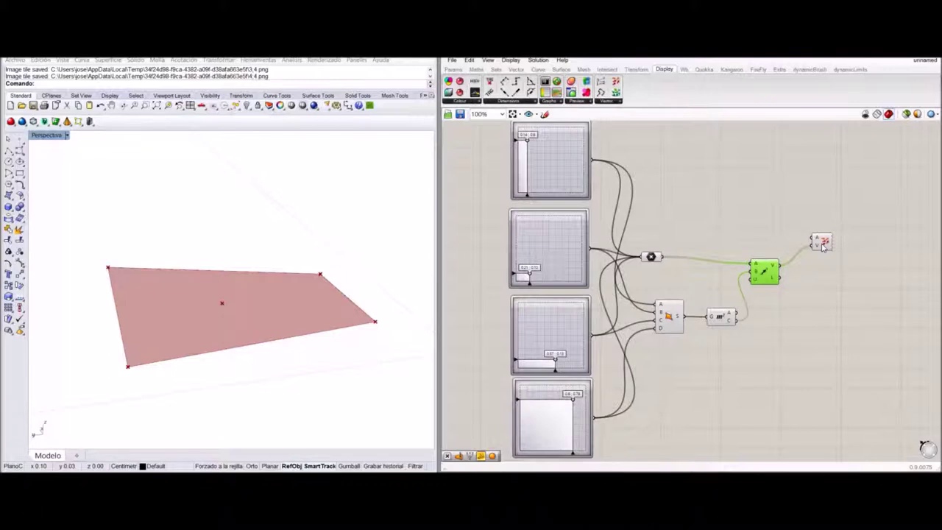
drag(656, 256, 813, 239)
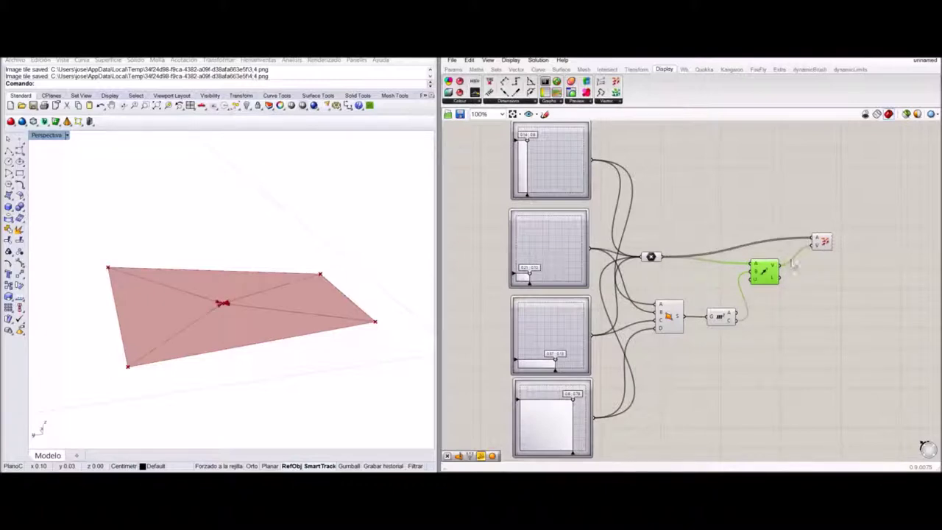
Step: Tighten the canvas layout by moving the Area, Vector 2Pt and Vector Display components closer together
drag(815, 246, 789, 236)
click(763, 274)
drag(721, 316, 711, 315)
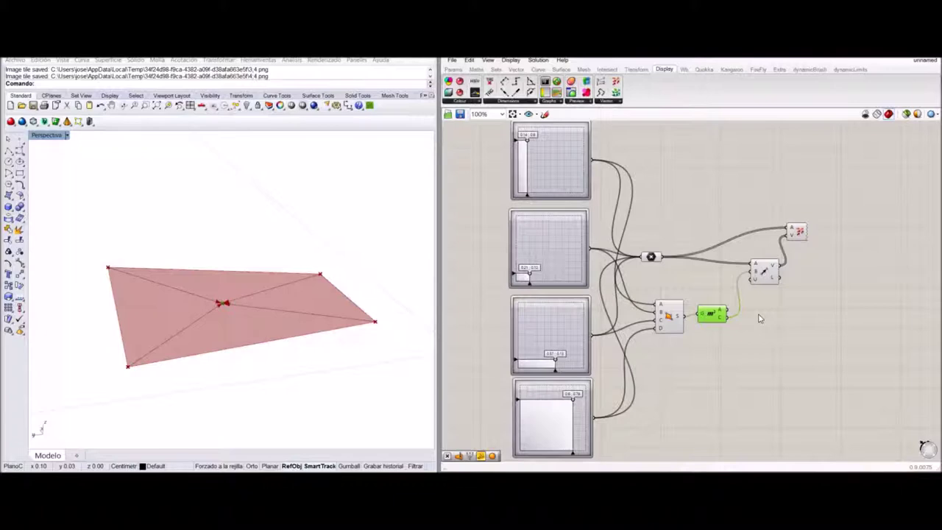
drag(772, 279, 758, 282)
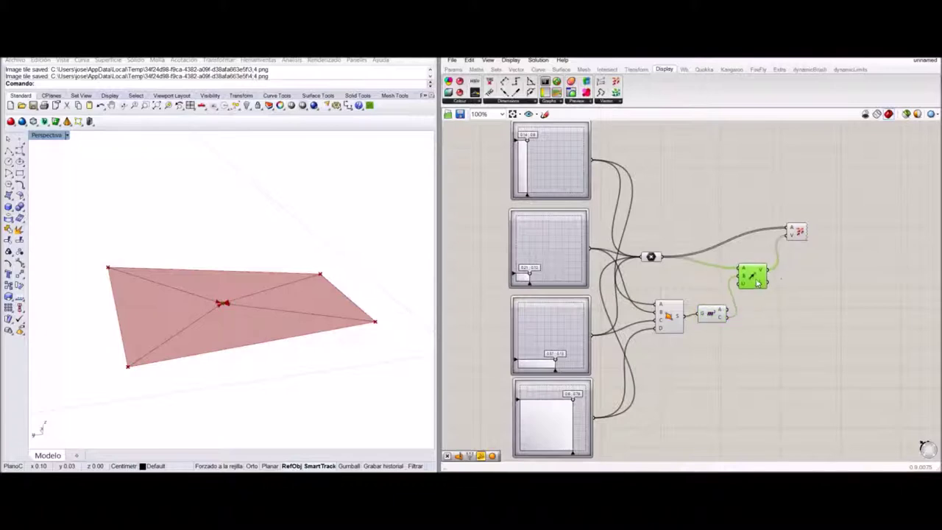
drag(800, 238, 790, 242)
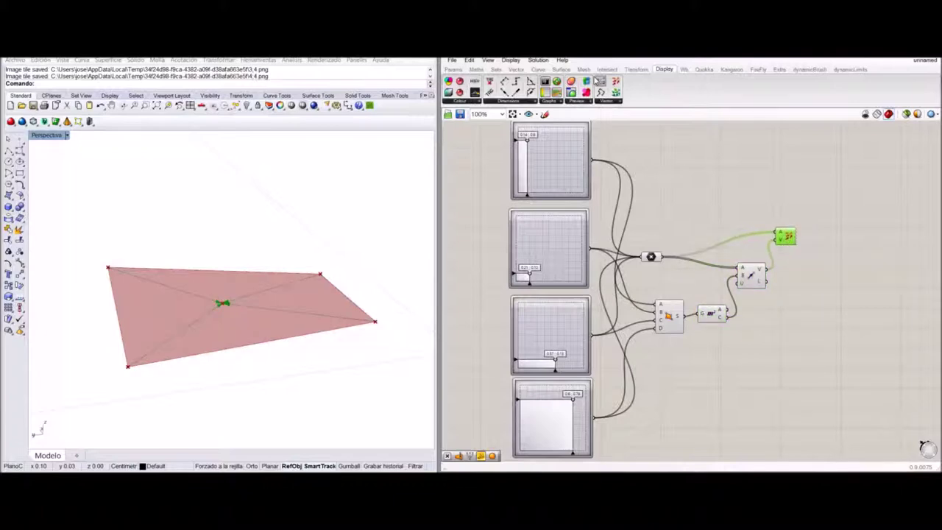
Step: Add a Bezier Span component, connect the Point parameter to its A input, and shift the Vector Display slightly down
click(541, 69)
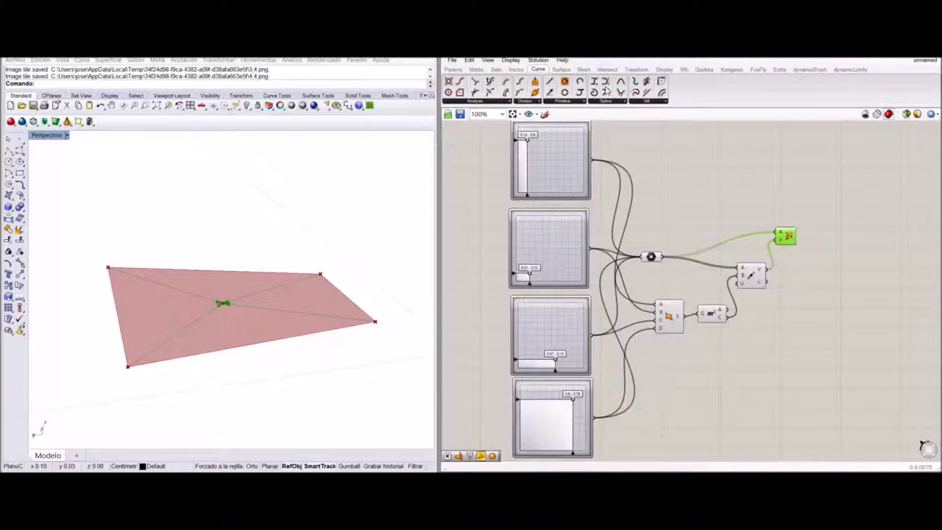
drag(594, 82, 860, 215)
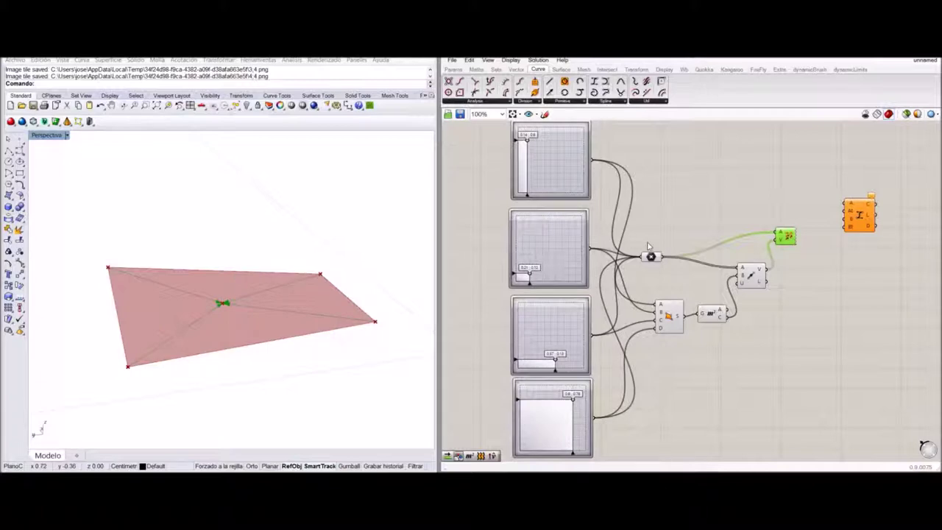
drag(659, 258, 841, 207)
mouse_move(850, 206)
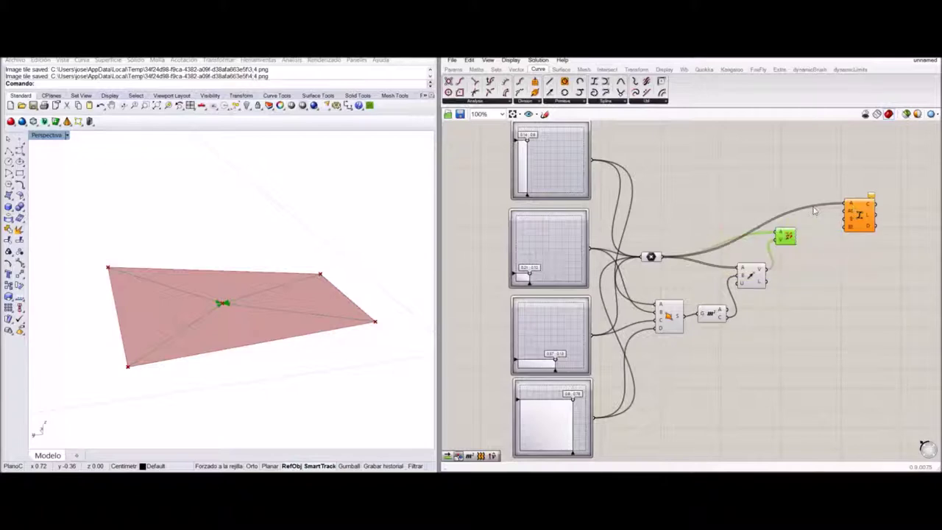
drag(786, 238, 790, 245)
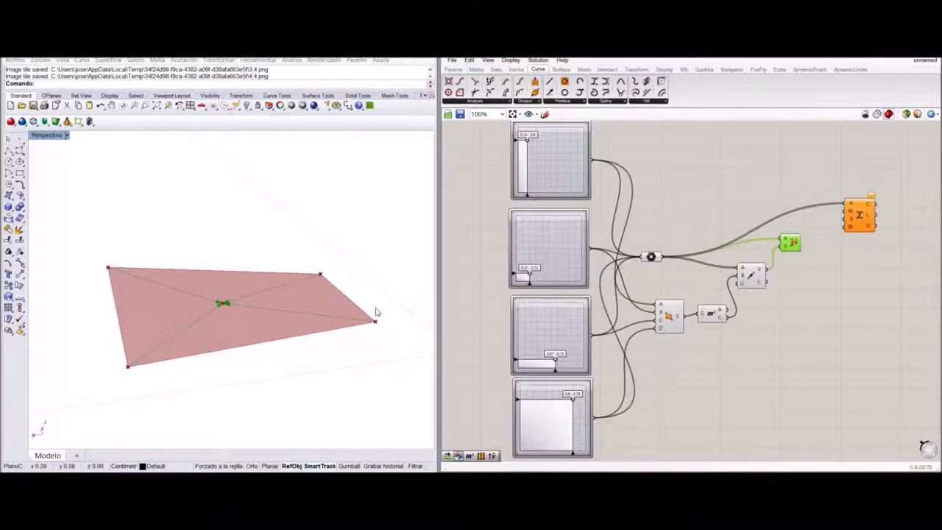
Step: Add a Shift List component, connecting the Point parameter to its L input and its output to the Bezier Span's B input
click(496, 69)
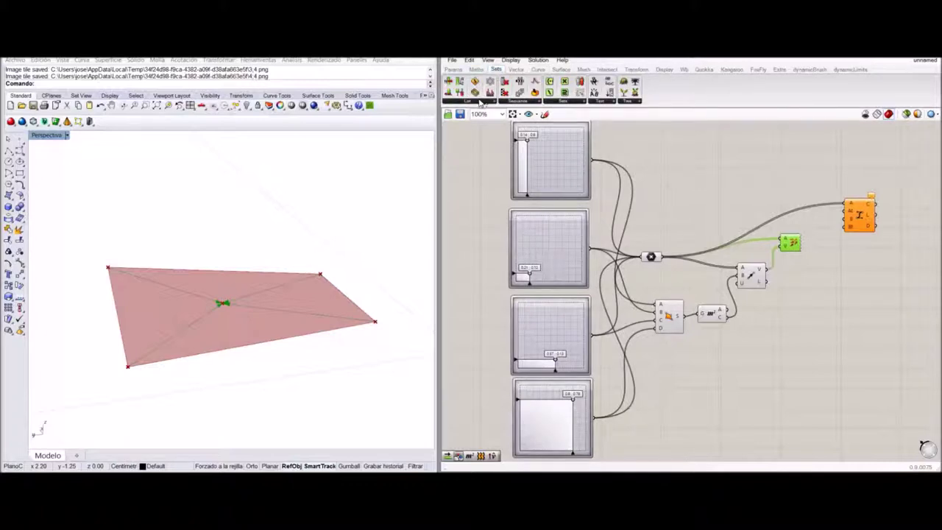
click(478, 101)
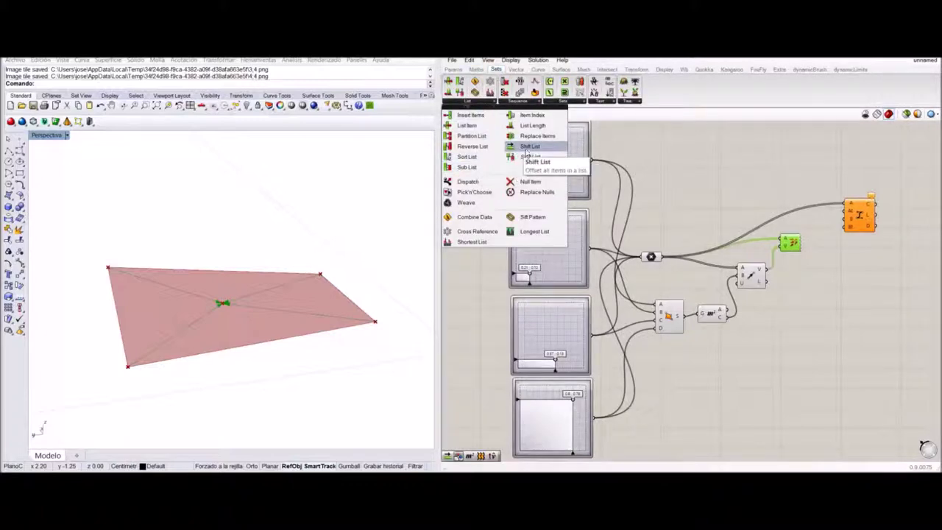
drag(530, 157, 527, 150)
click(699, 185)
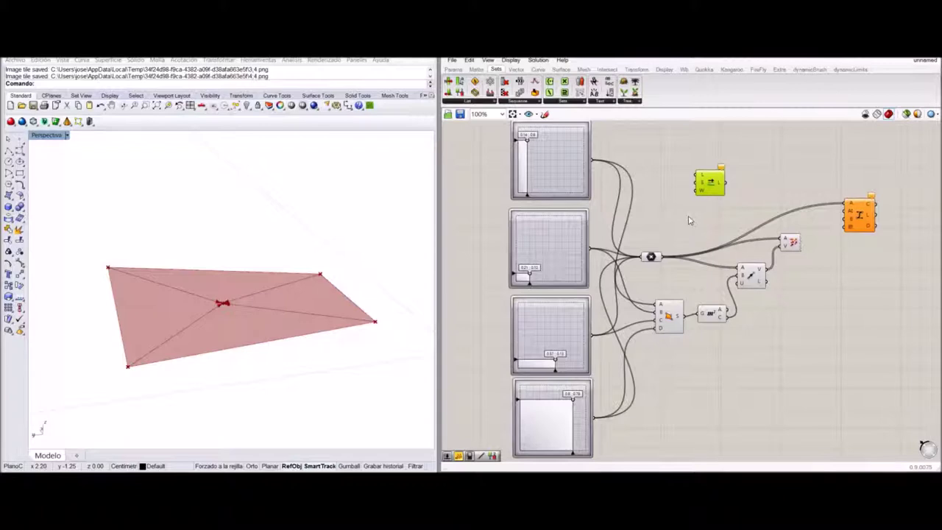
drag(663, 256, 844, 216)
drag(725, 195, 766, 212)
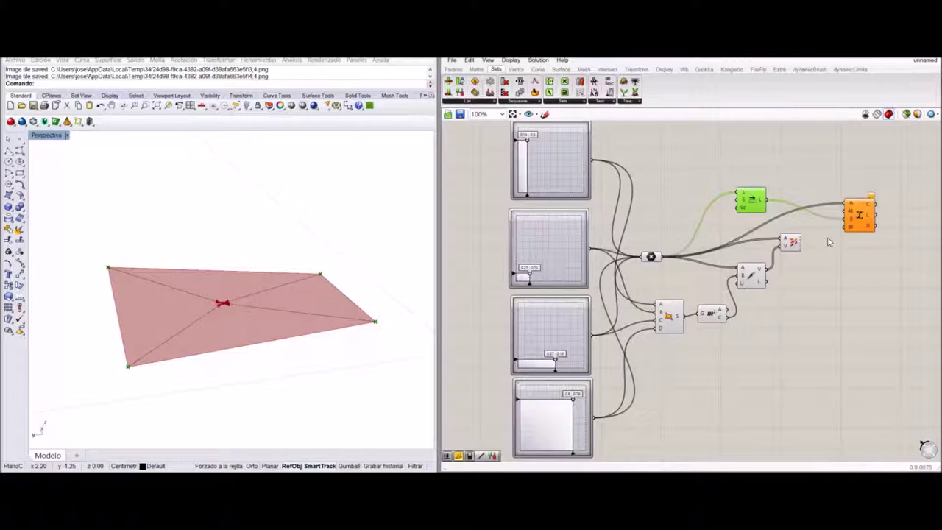
drag(752, 206, 754, 200)
drag(871, 217, 869, 221)
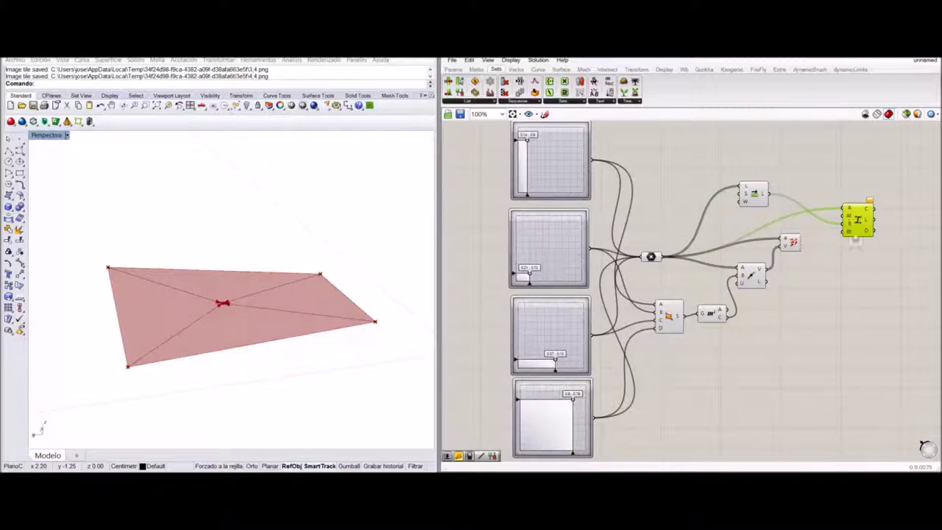
Step: Connect the Vector 2Pt V output to the Bezier Span's At input and place the Vector Display below Vector 2Pt
drag(793, 245, 791, 258)
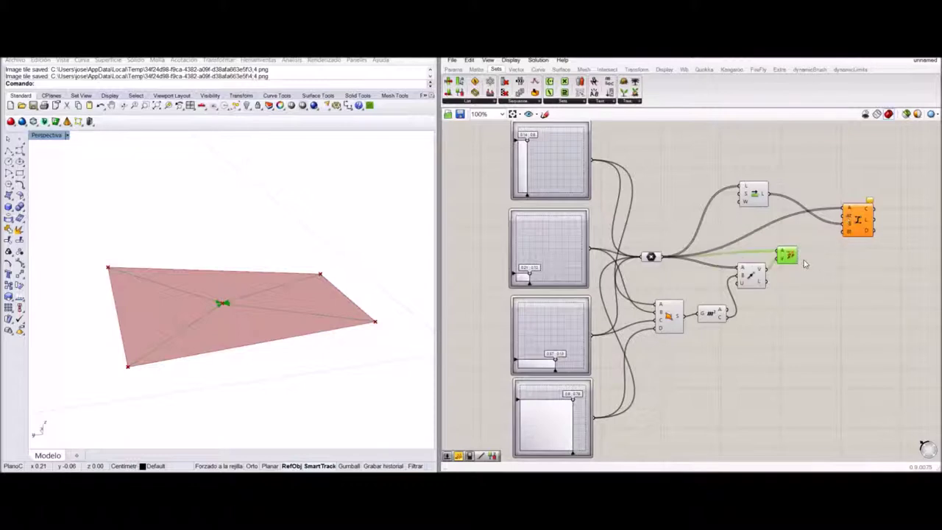
drag(787, 259, 839, 222)
click(749, 270)
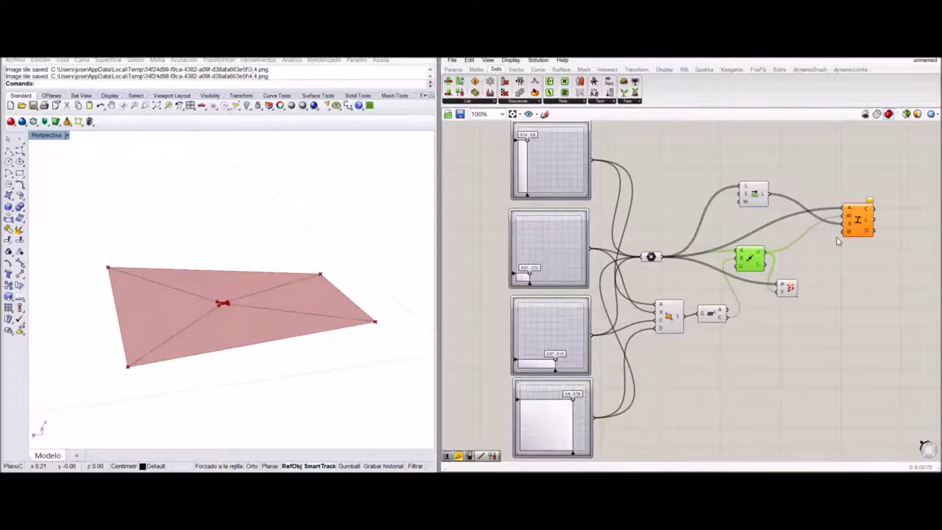
Step: Duplicate the Shift List, feeding it the Vector 2Pt V output and connecting its result to the Bezier Span's Bt input
click(754, 206)
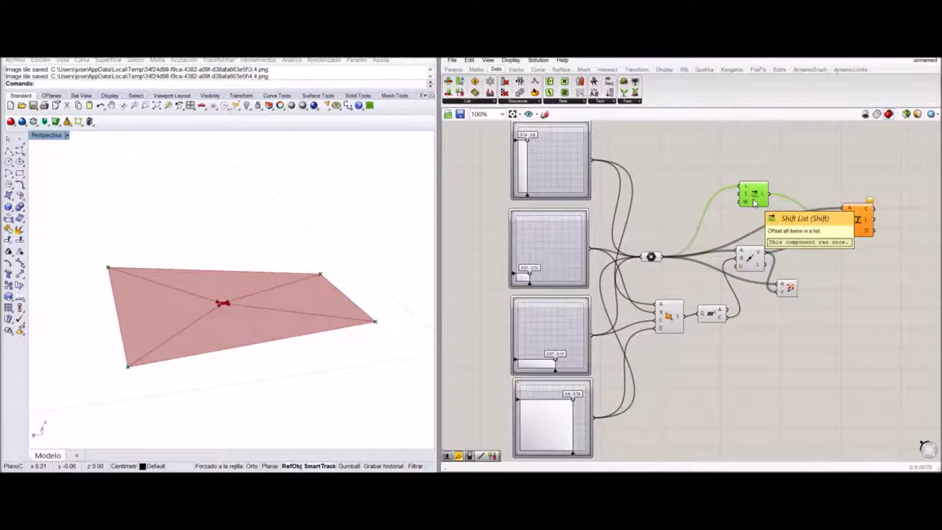
alt+drag(754, 204, 902, 211)
drag(815, 259, 822, 254)
drag(753, 194, 759, 192)
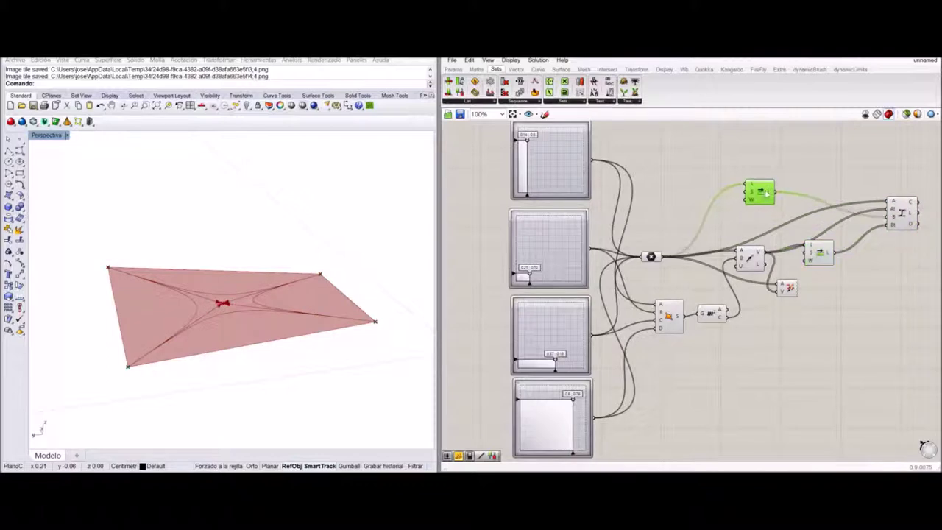
Step: Turn off the preview of the 4Point Surface component and view the span curves from a higher angle
right_click(665, 317)
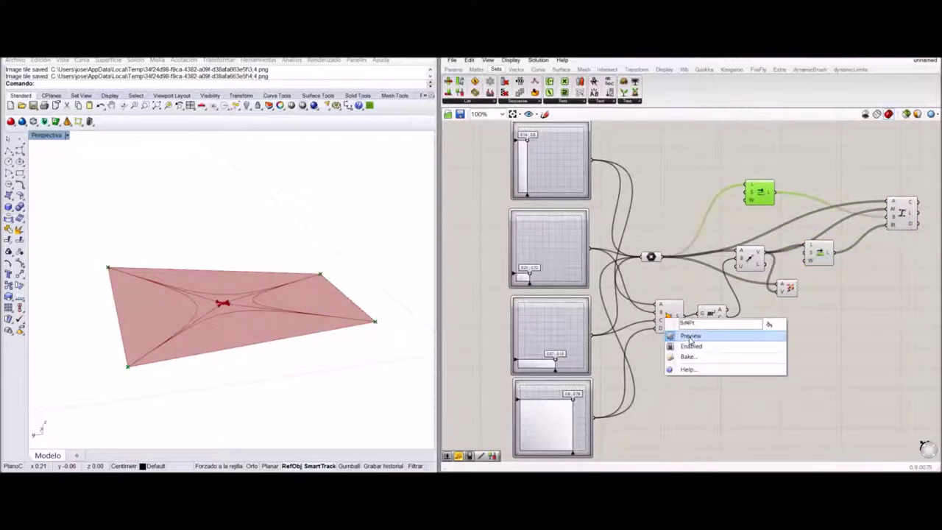
click(681, 333)
right_drag(268, 366, 242, 332)
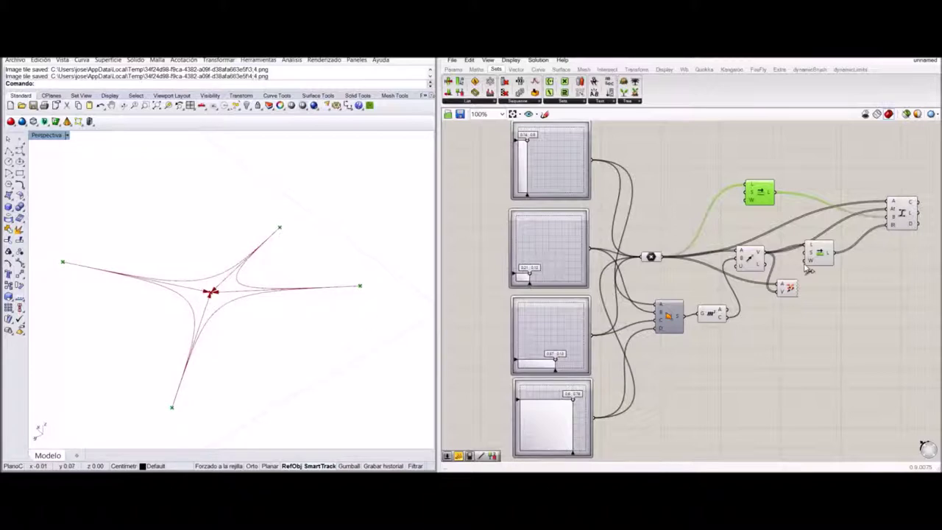
Step: Add a Unit Vector component fed by the Vector 2Pt V output, spacing out the second Shift List and Vector Display around it
drag(814, 254, 837, 259)
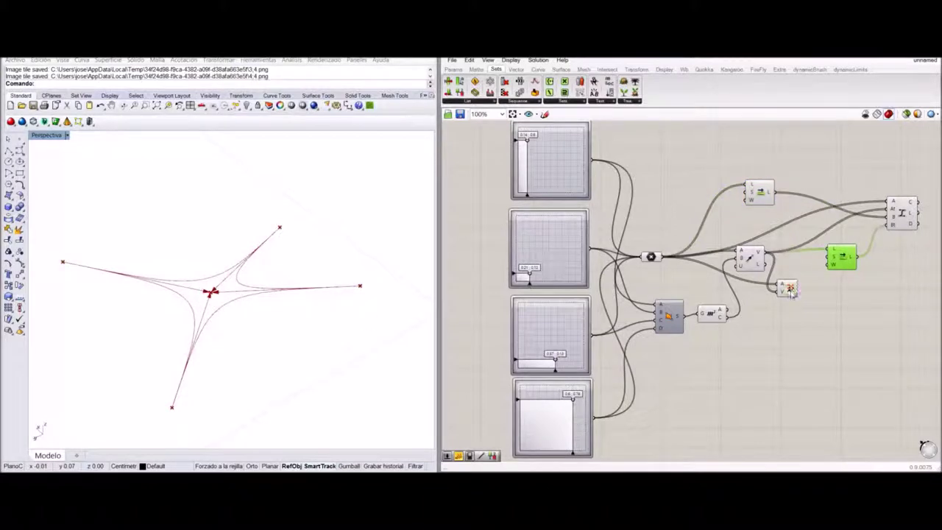
drag(788, 288, 782, 300)
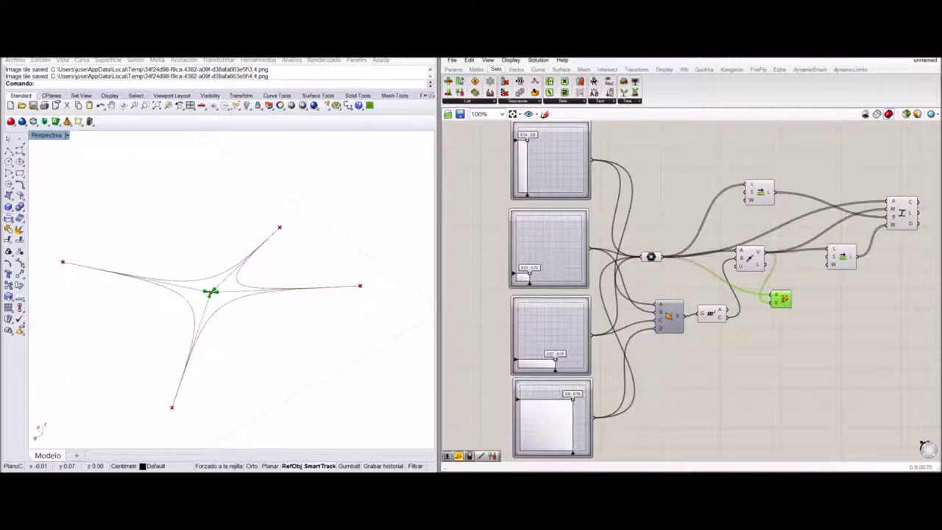
click(518, 69)
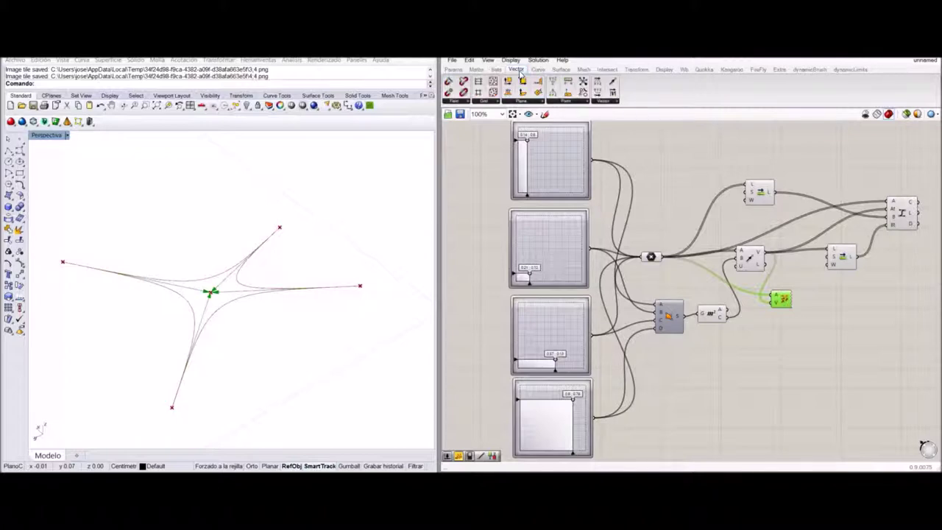
click(608, 102)
drag(625, 134, 857, 249)
drag(902, 213, 913, 203)
right_drag(879, 259, 815, 249)
drag(721, 287, 719, 296)
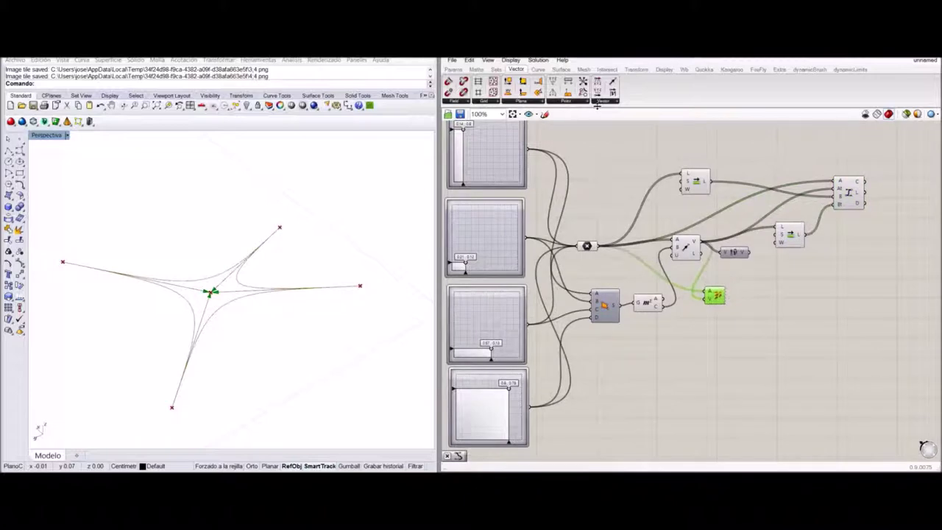
Step: Add a Multiplication component and connect the Unit Vector output to its A input
click(476, 69)
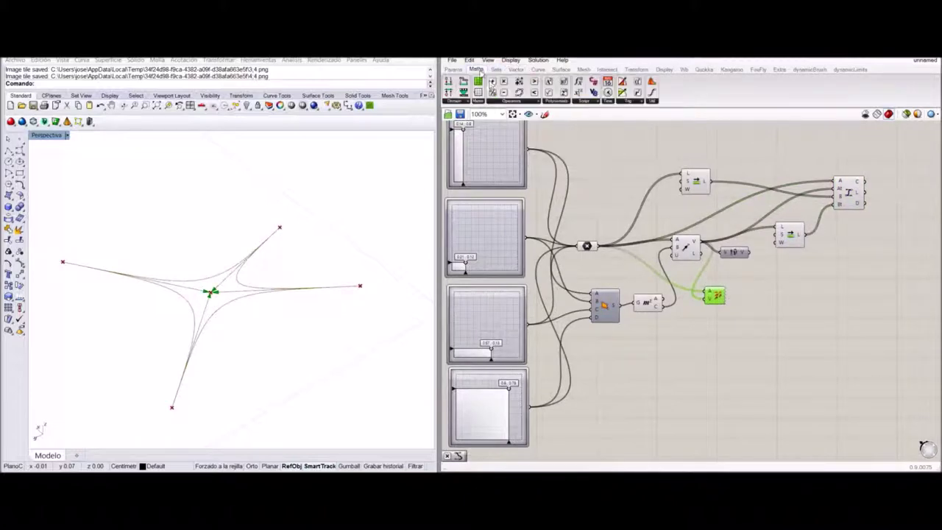
drag(702, 278, 786, 277)
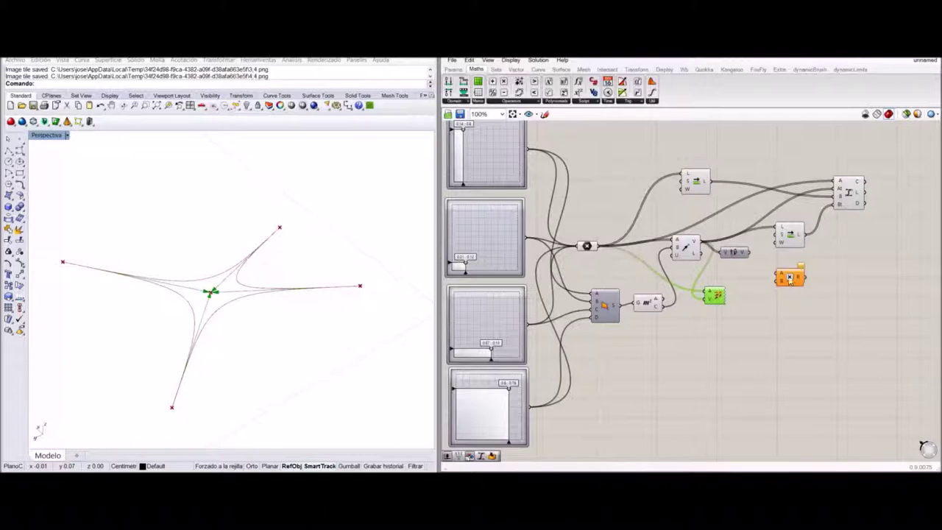
drag(749, 253, 789, 269)
Step: Add a Number Slider, connect it to the Multiplication's B input, and place the Multiplication beyond the slider
click(766, 296)
double_click(766, 297)
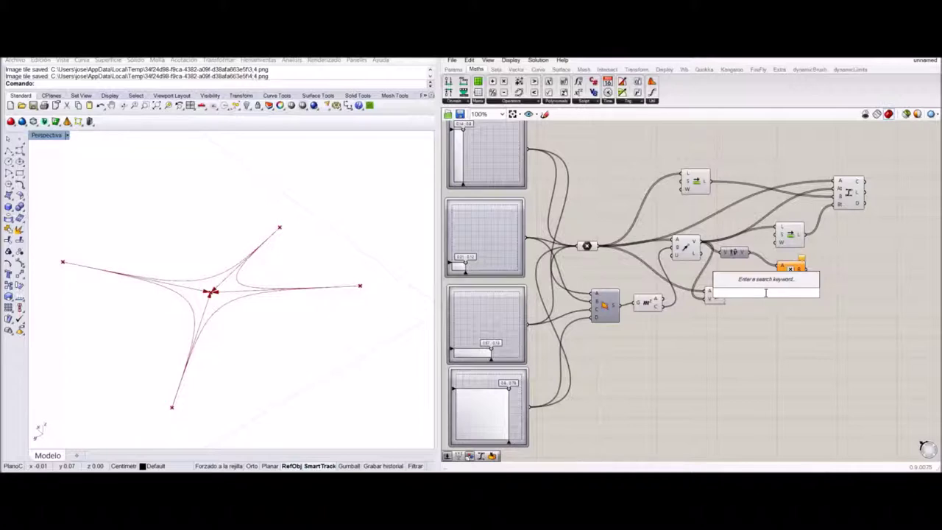
text(slider)
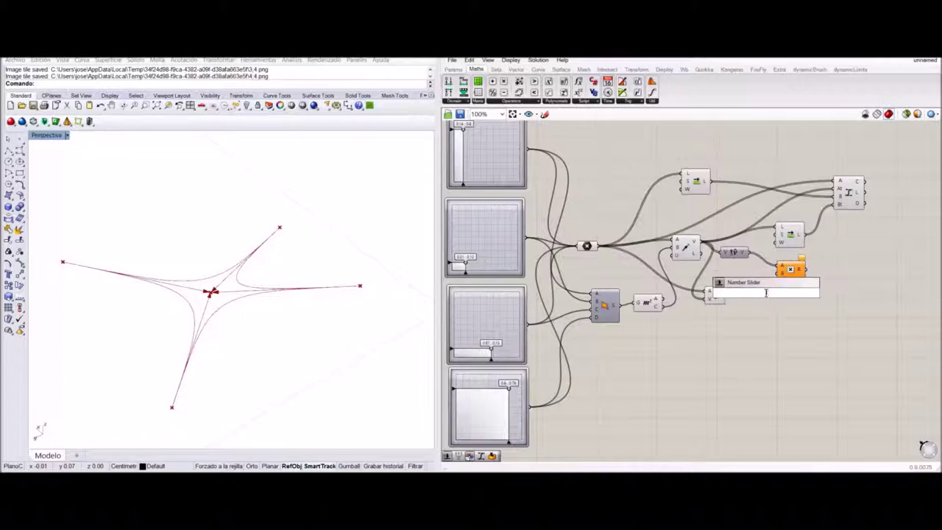
key(Return)
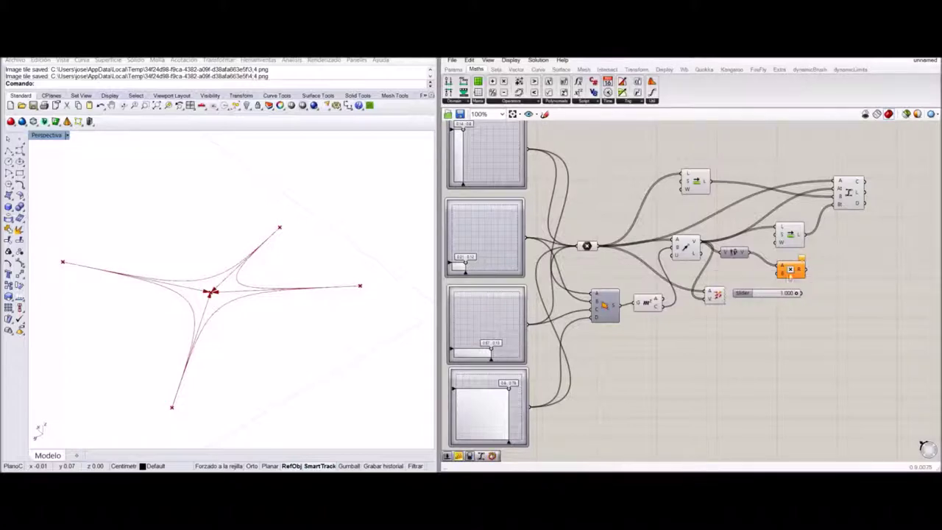
mouse_move(789, 273)
mouse_down()
mouse_move(835, 272)
mouse_move(826, 275)
mouse_up()
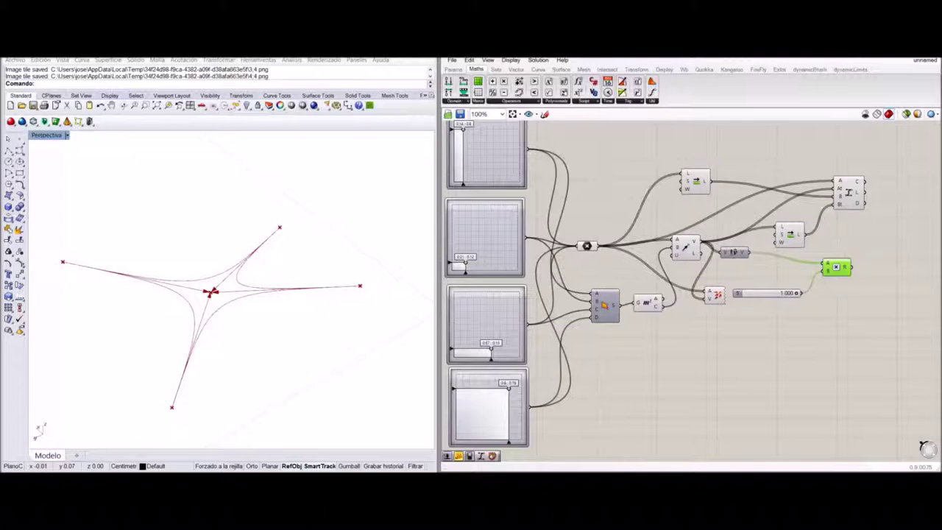